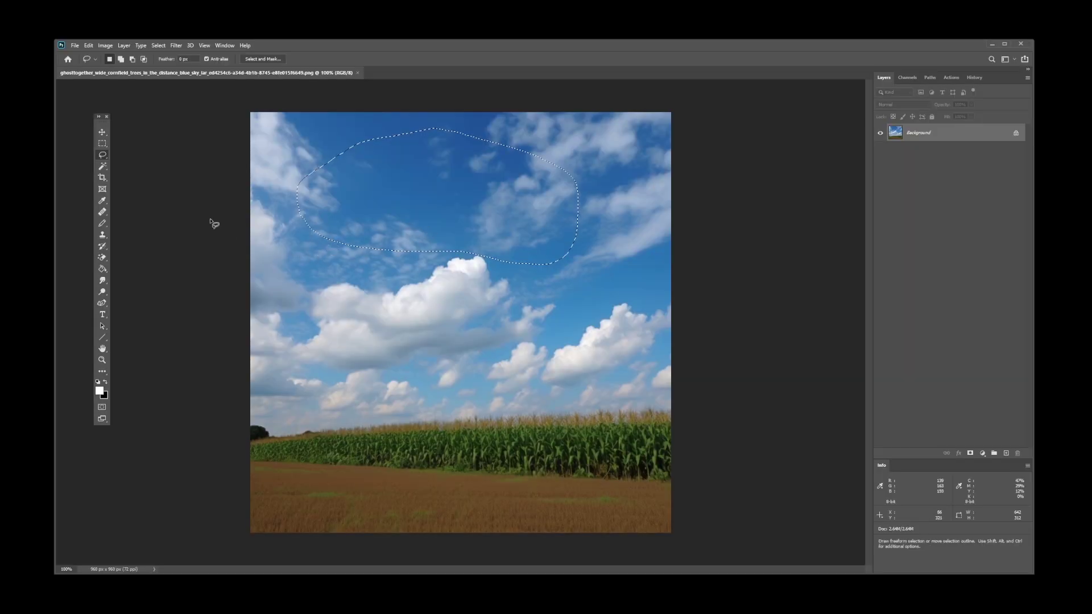
Deselect the freehand lasso selection across the sky of the cornfield photo.
{"action": "left_click", "coordinate": [323, 253]}
Check for Photoshop updates through Help > Updates.
{"action": "left_click", "coordinate": [244, 47]}
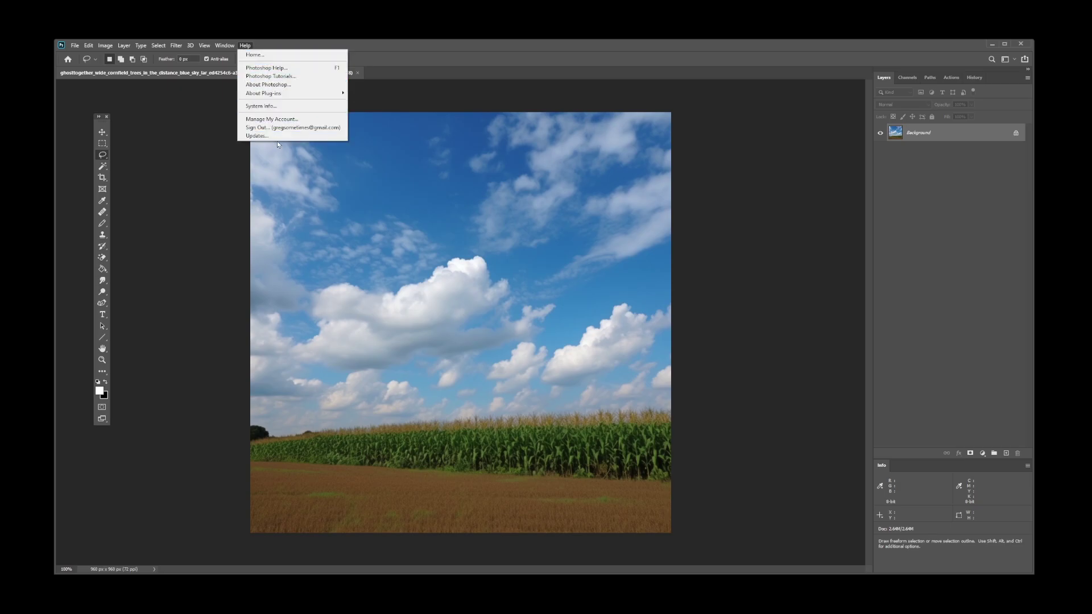
{"action": "left_click", "coordinate": [258, 136]}
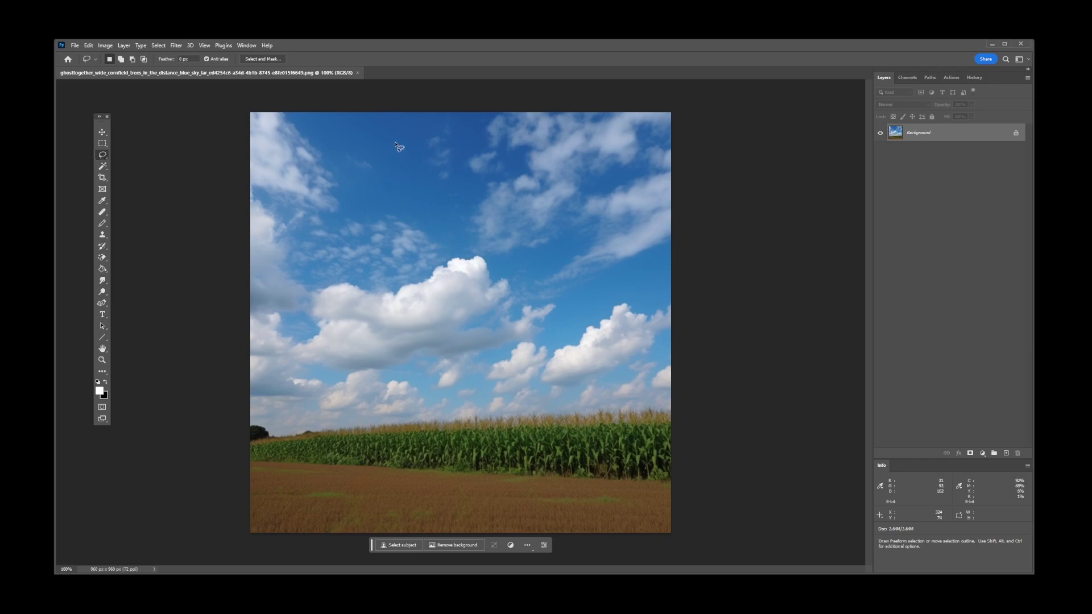
Lasso a patch of upper sky and briefly view its fill options.
{"action": "left_click_drag", "start_coordinate": [398, 145], "coordinate": [298, 219]}
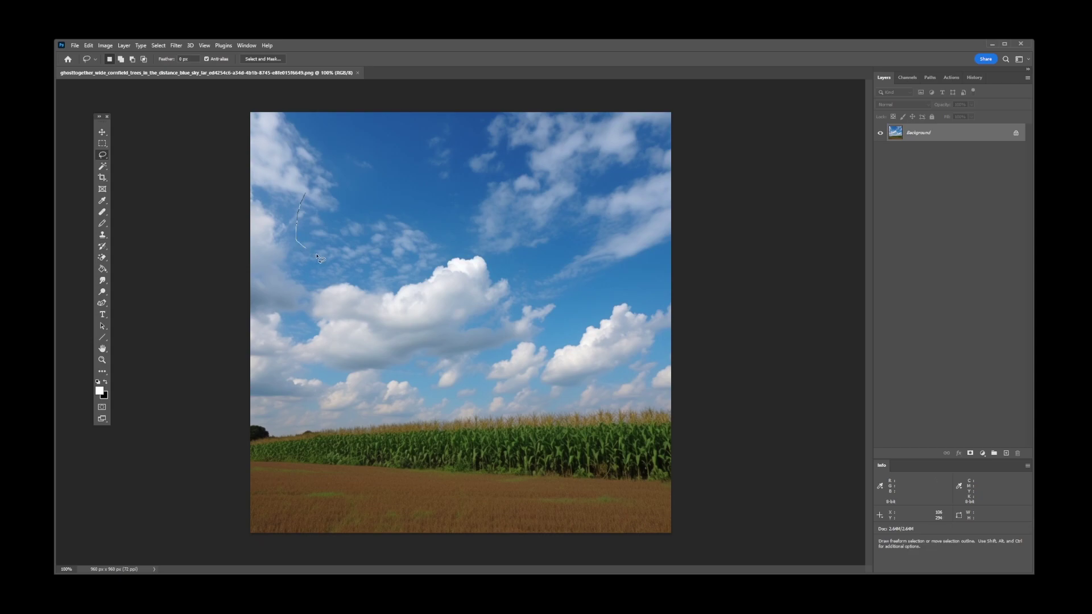
{"action": "left_click_drag", "start_coordinate": [444, 246], "coordinate": [303, 203]}
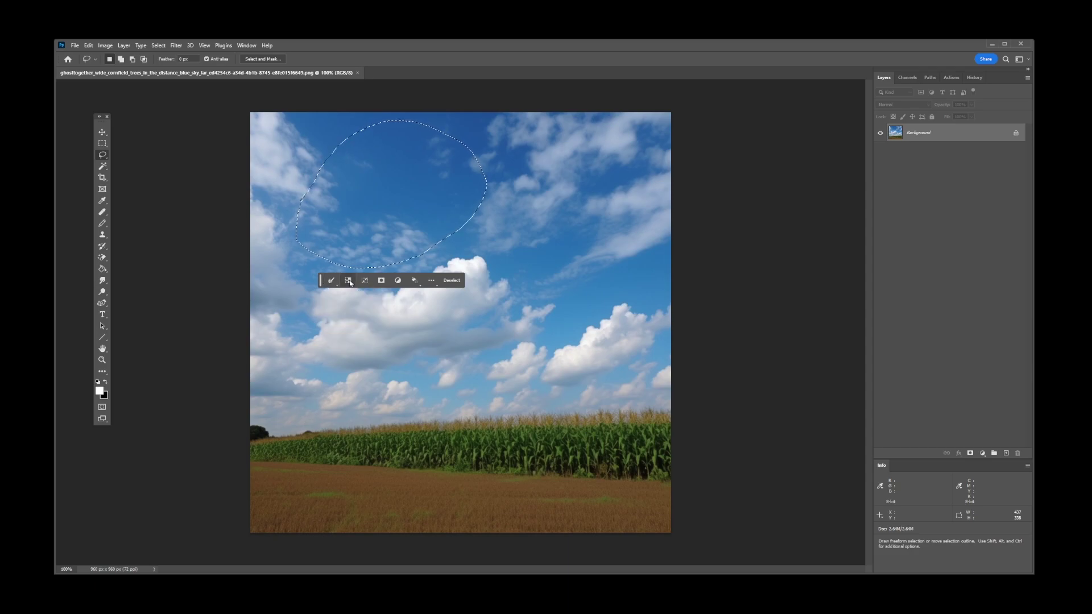
{"action": "left_click", "coordinate": [414, 280]}
{"action": "left_click", "coordinate": [444, 294]}
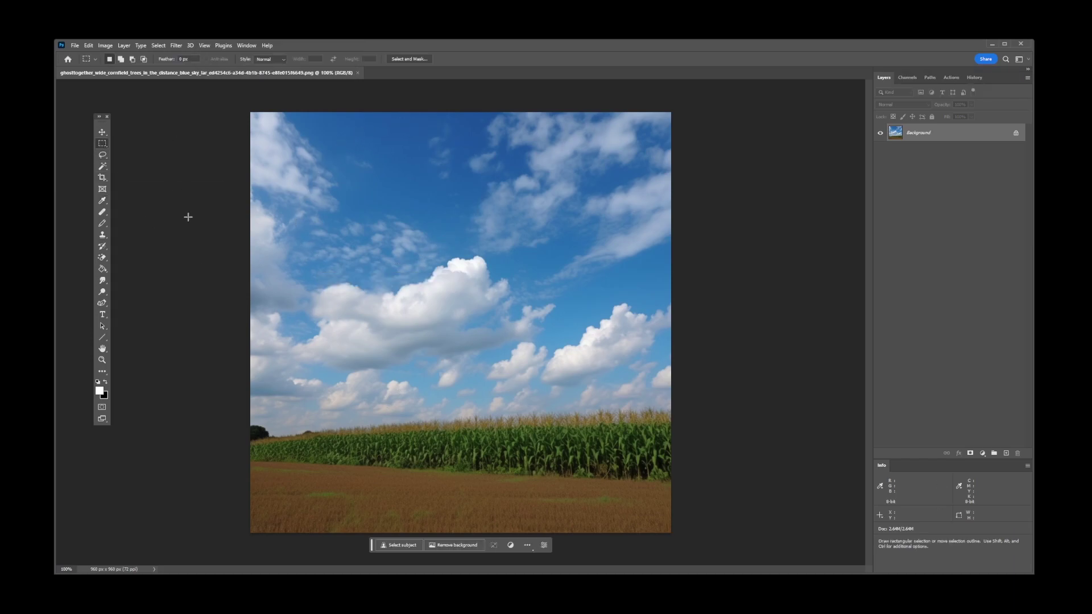
Restore the sky selection with undo and check Help > Updates in Creative Cloud.
{"action": "key", "text": "ctrl+z"}
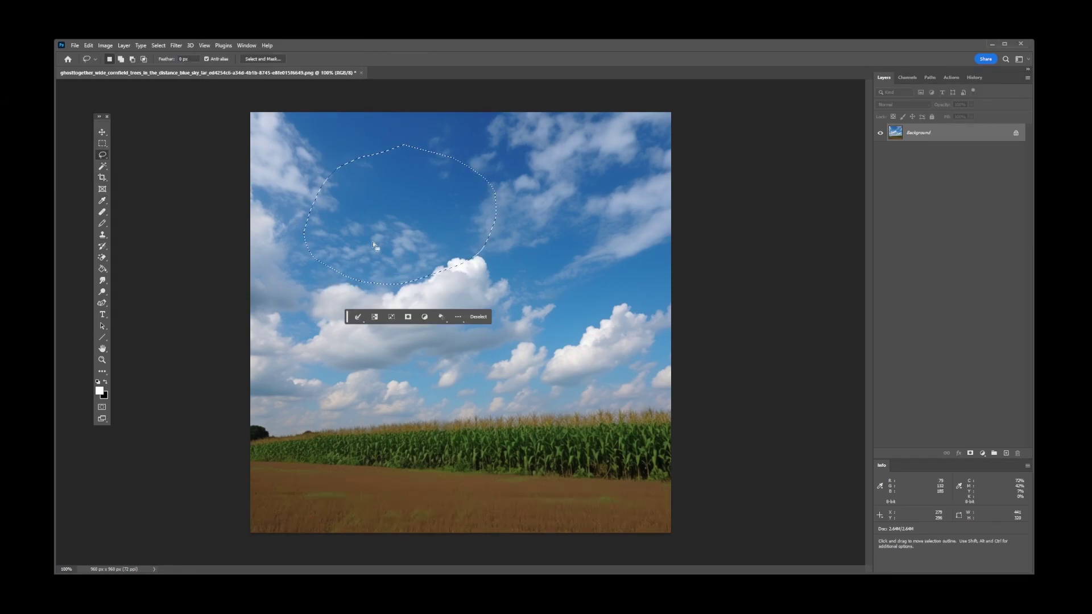
{"action": "left_click", "coordinate": [259, 45]}
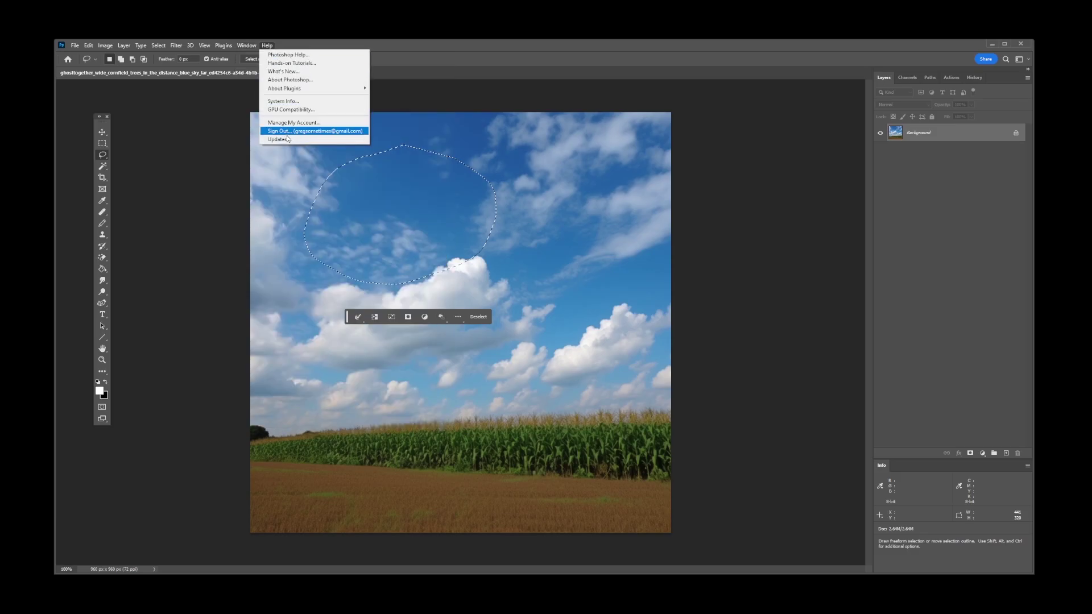
{"action": "left_click", "coordinate": [287, 140]}
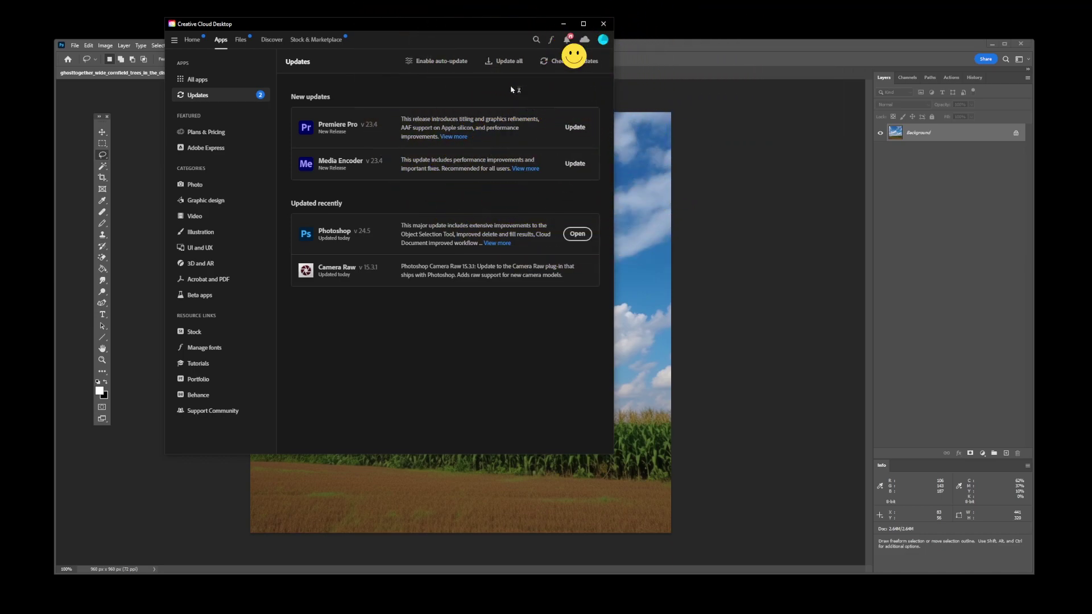
{"action": "left_click", "coordinate": [553, 64]}
Install Photoshop (Beta) from Creative Cloud's Beta apps list while closing regular Photoshop.
{"action": "left_click", "coordinate": [199, 295]}
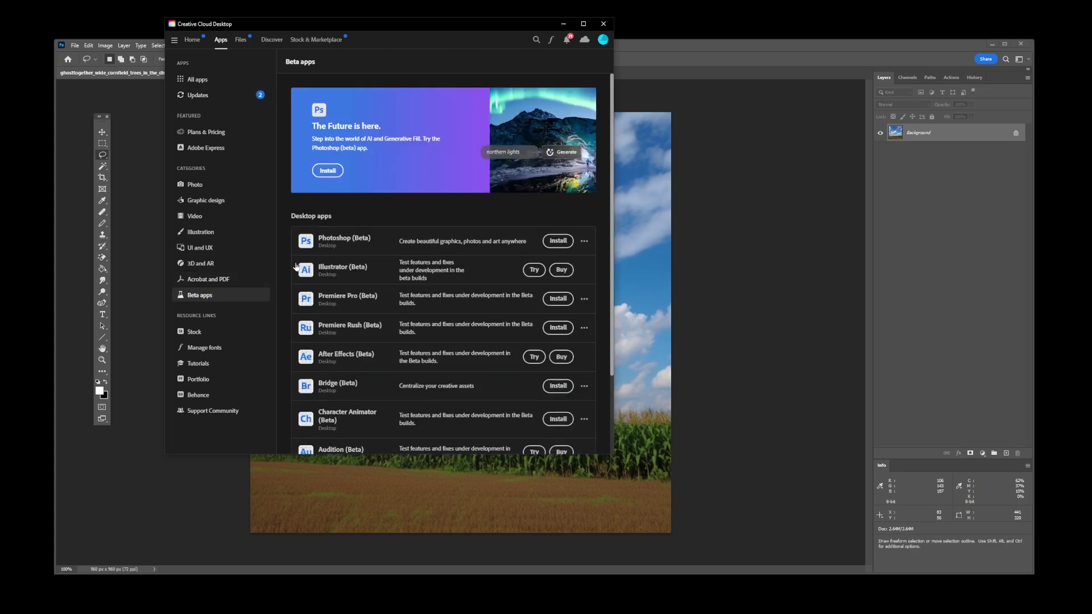
{"action": "left_click", "coordinate": [557, 241]}
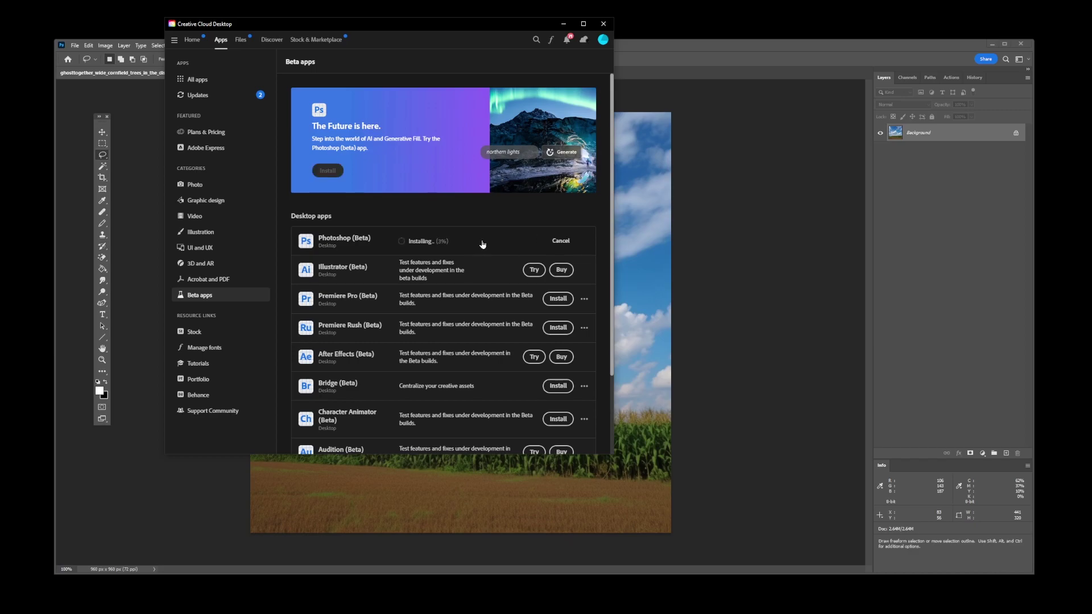
{"action": "left_click", "coordinate": [1021, 43]}
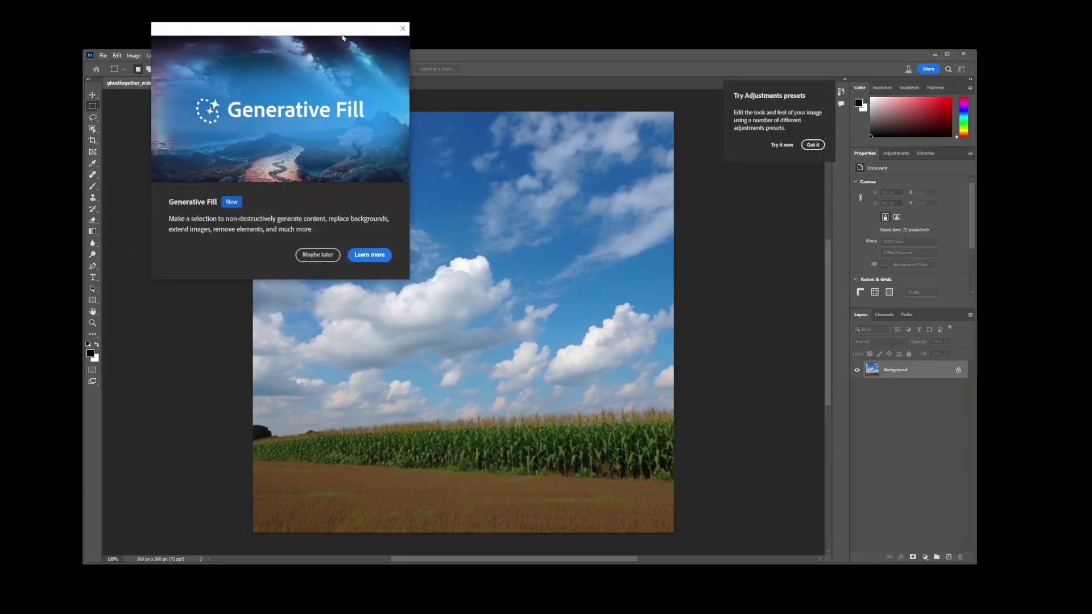
Move the Generative Fill announcement card toward the canvas centre in Photoshop (Beta).
{"action": "left_click_drag", "start_coordinate": [343, 37], "coordinate": [504, 152]}
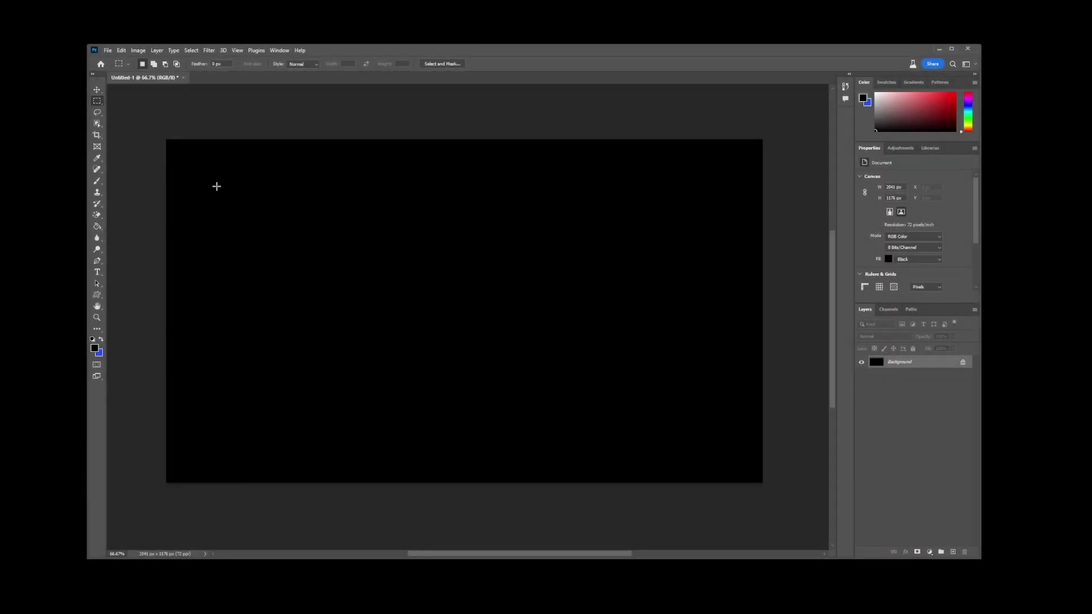
Marquee a large canvas rectangle and Generative Fill a rock with 'Photoshop' embedded.
{"action": "left_click_drag", "start_coordinate": [217, 186], "coordinate": [729, 423]}
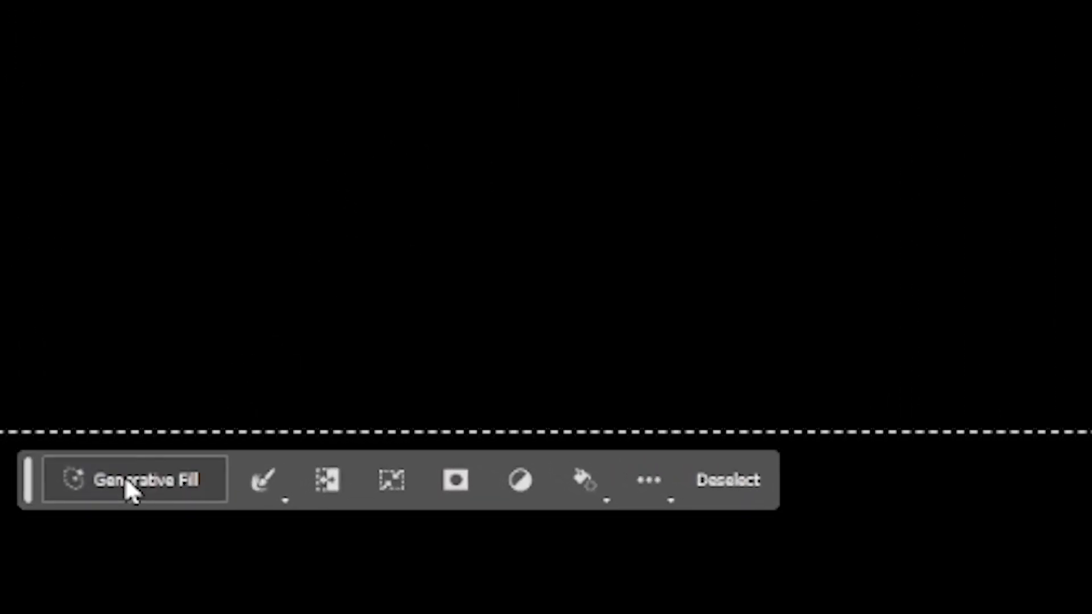
{"action": "left_click", "coordinate": [130, 483]}
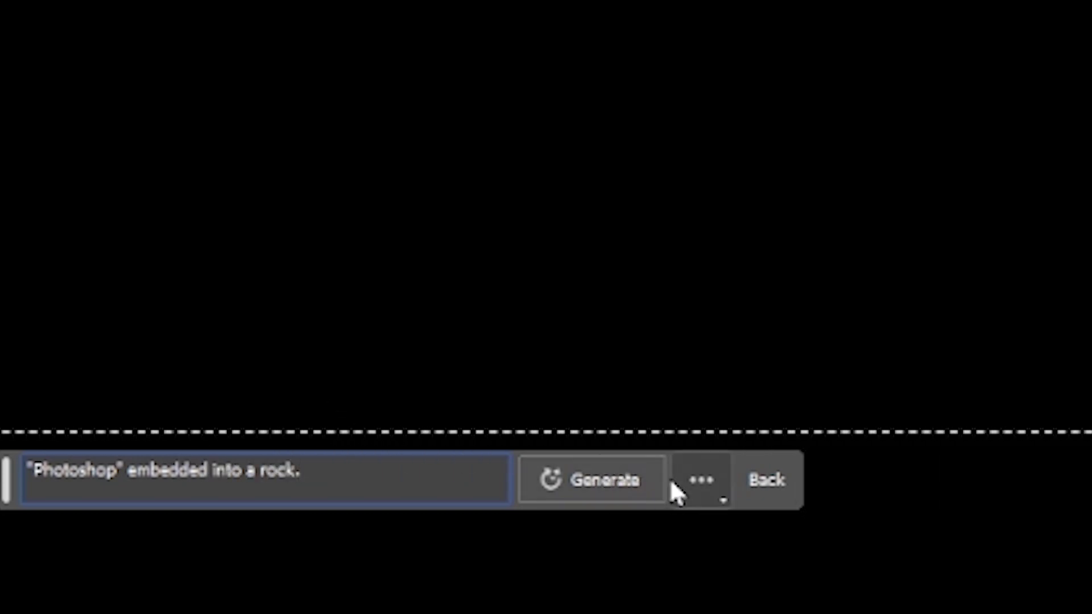
{"action": "left_click", "coordinate": [589, 477]}
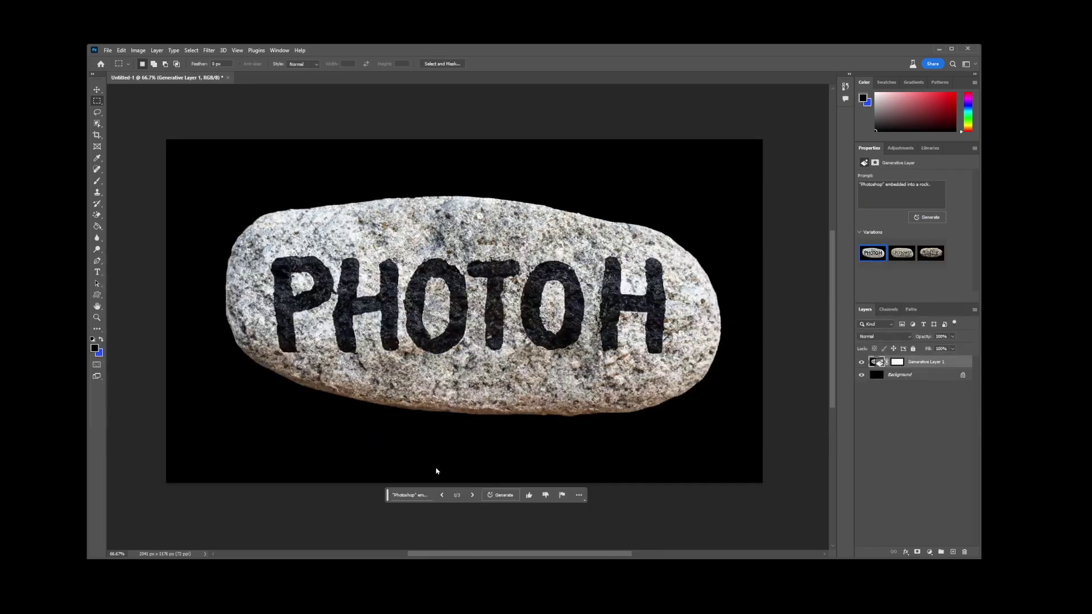
Cycle the three rock variations, landing on 2/3 lettered 'POTHOWTP'.
{"action": "left_click", "coordinate": [473, 495]}
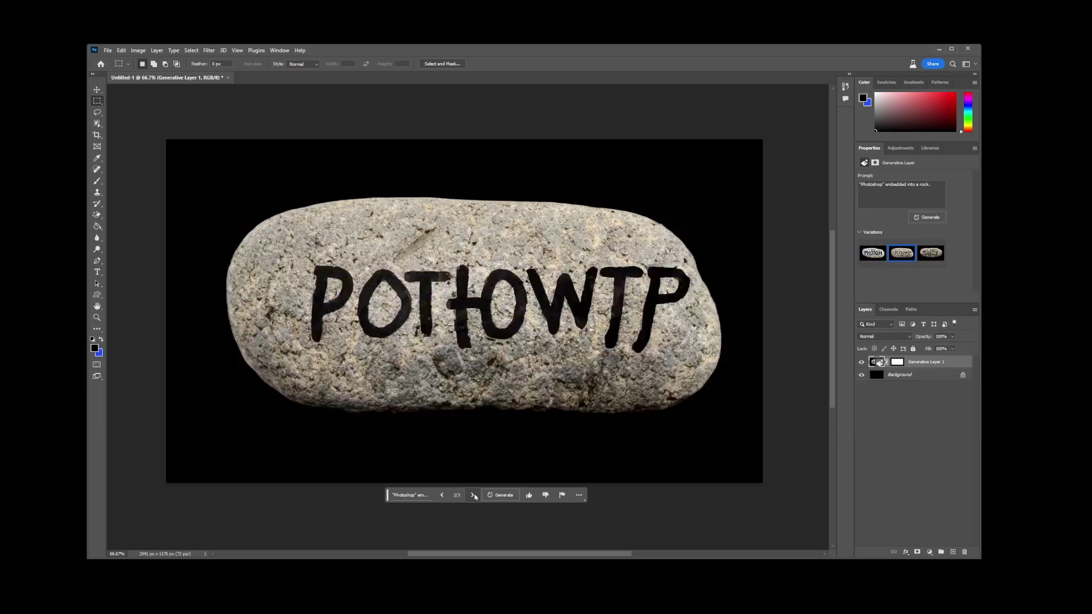
{"action": "left_click", "coordinate": [472, 495]}
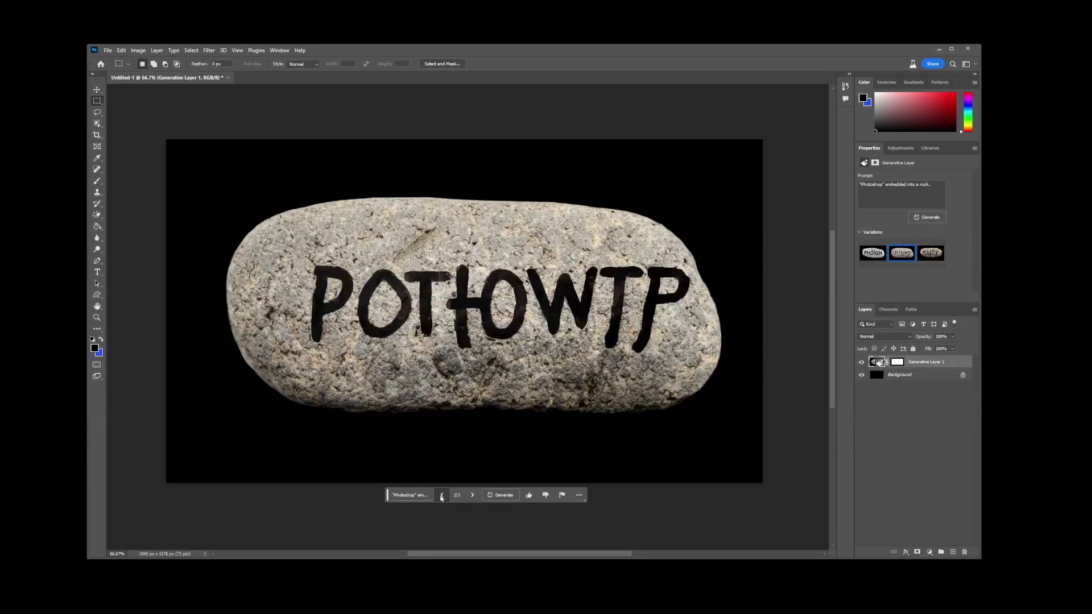